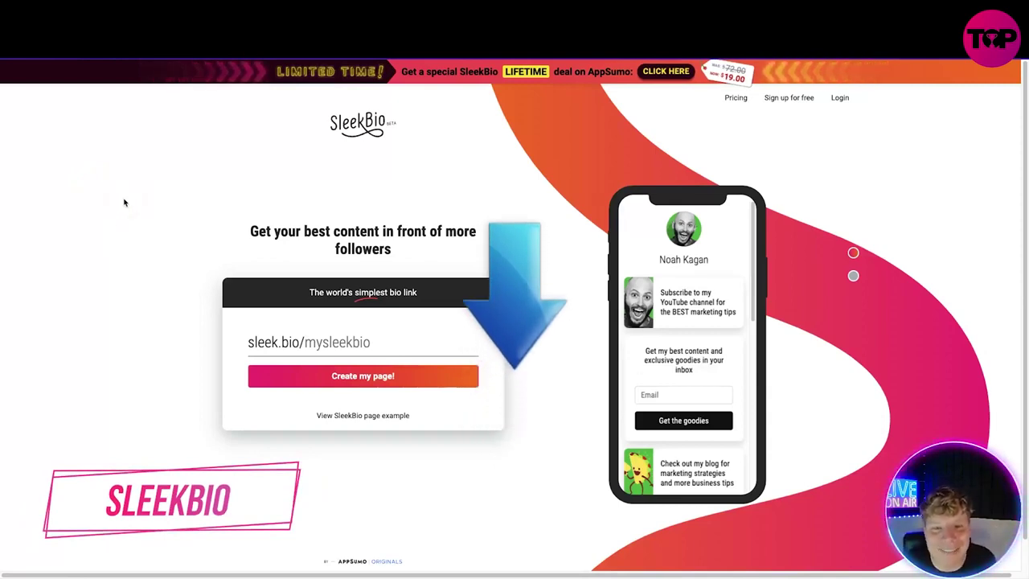
Step: Claim a sleek.bio address with the chosen page handle and start creating the bio page
{"action": "left_click", "coordinate": [192, 190]}
{"action": "scroll", "coordinate": [192, 190], "scroll_direction": "down", "scroll_amount": 1}
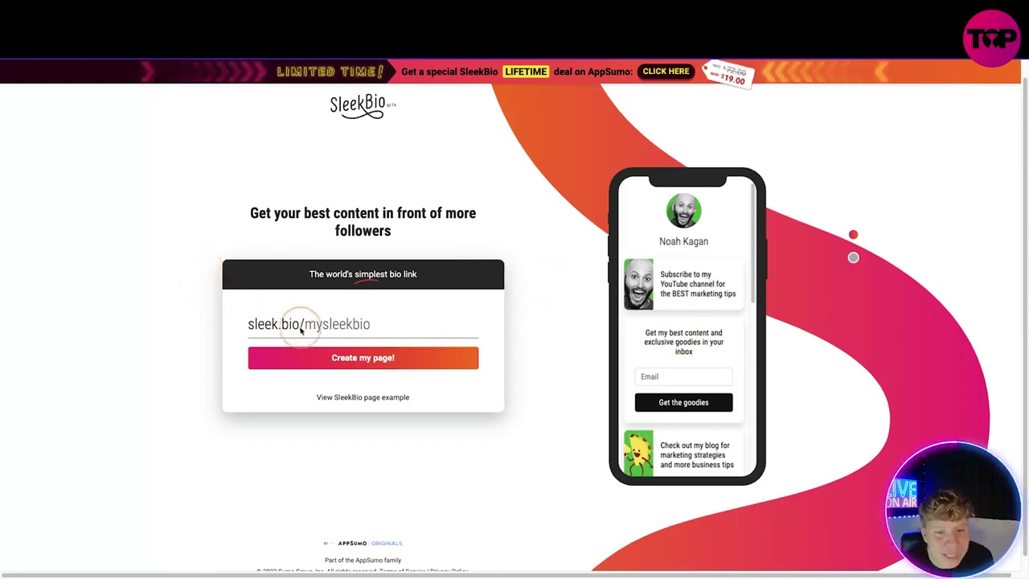
{"action": "left_click", "coordinate": [351, 322]}
{"action": "type", "text": "ge"}
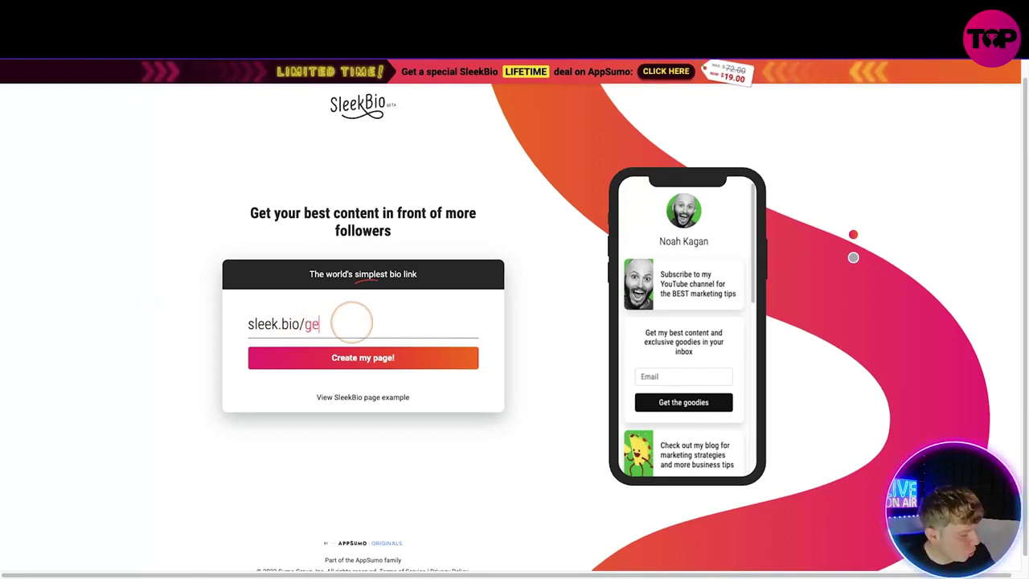
{"action": "type", "text": "orgeisking"}
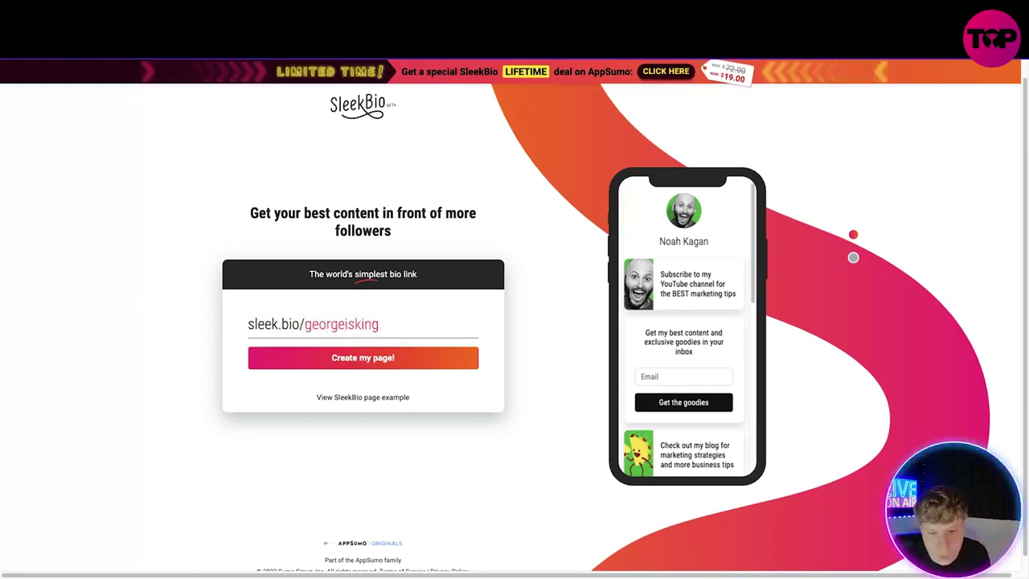
{"action": "left_click", "coordinate": [373, 361]}
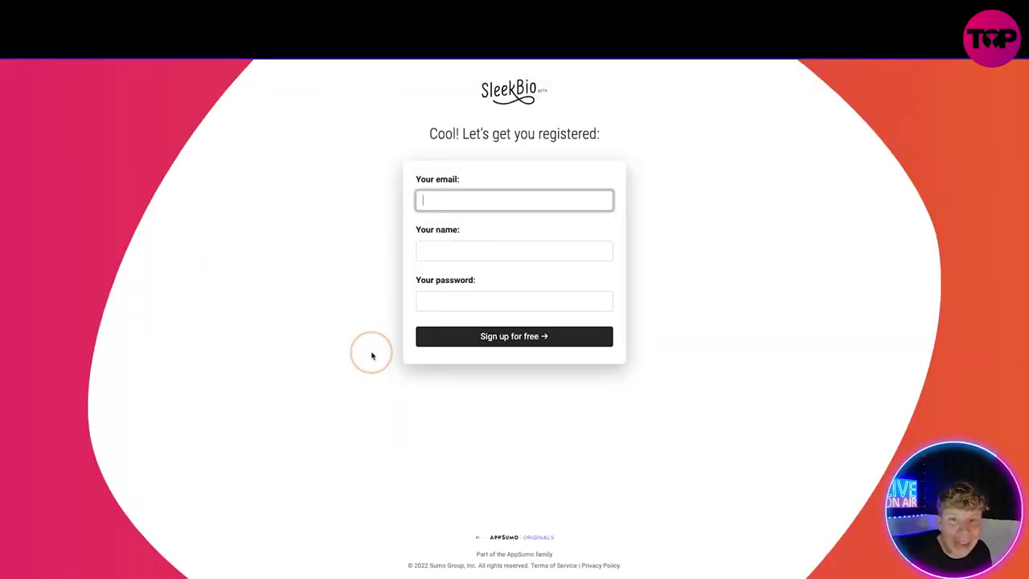
{"action": "left_click", "coordinate": [204, 230]}
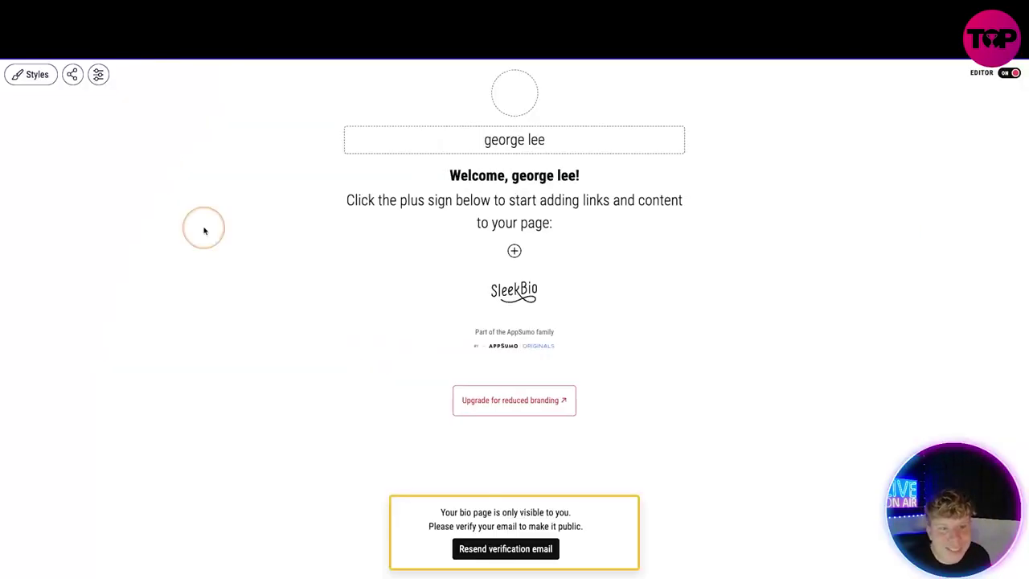
Step: Upload the portrait JPG from the Desktop folder as the bio page's profile picture
{"action": "left_click", "coordinate": [520, 105]}
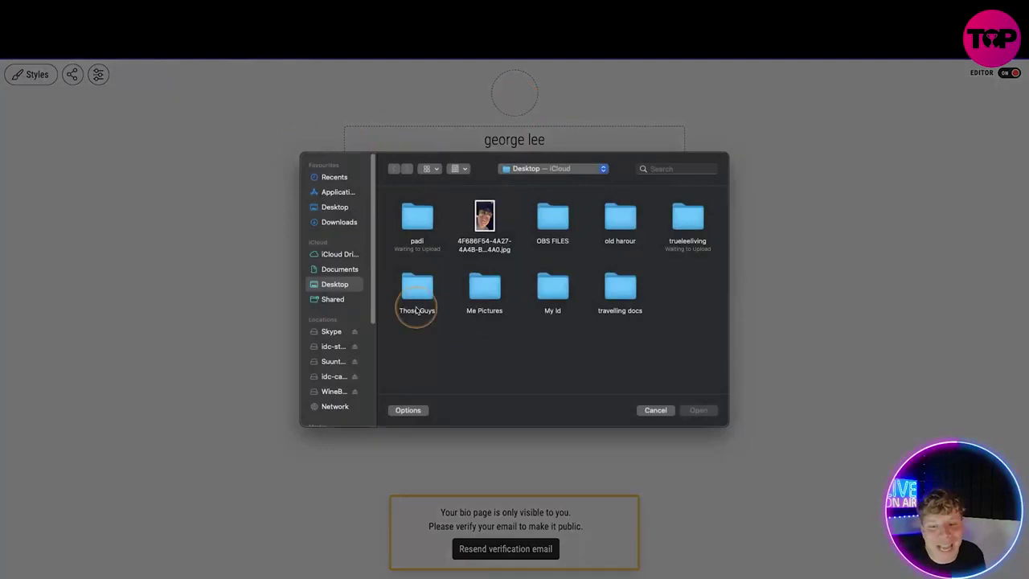
{"action": "left_click", "coordinate": [653, 410]}
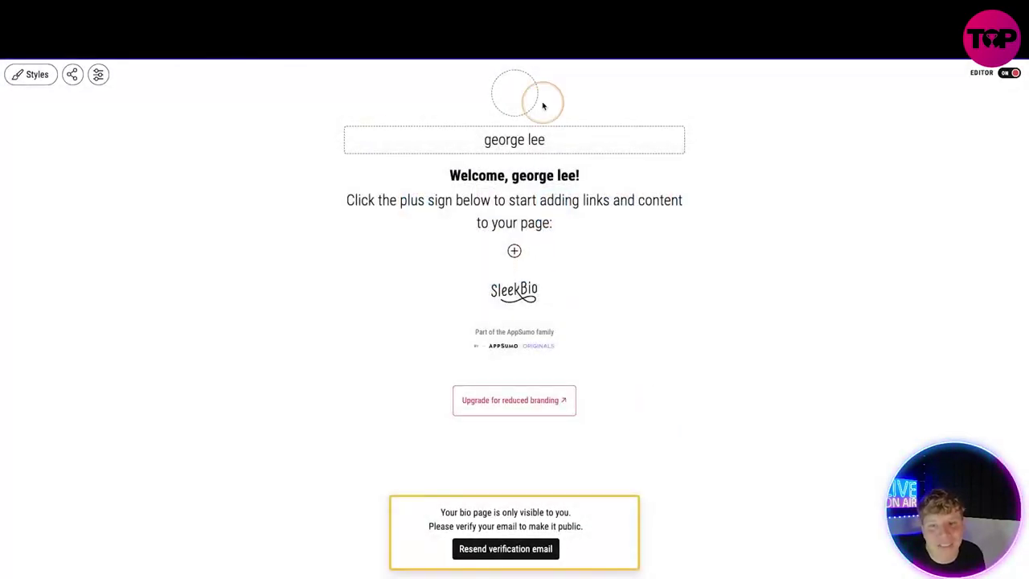
{"action": "left_click", "coordinate": [515, 95]}
{"action": "left_click", "coordinate": [486, 202]}
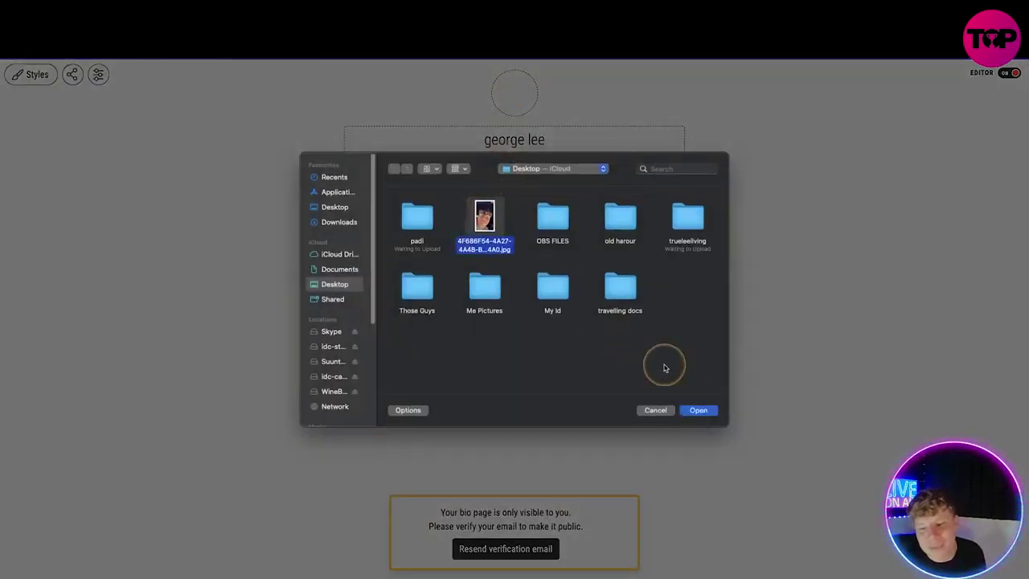
{"action": "left_click", "coordinate": [698, 410]}
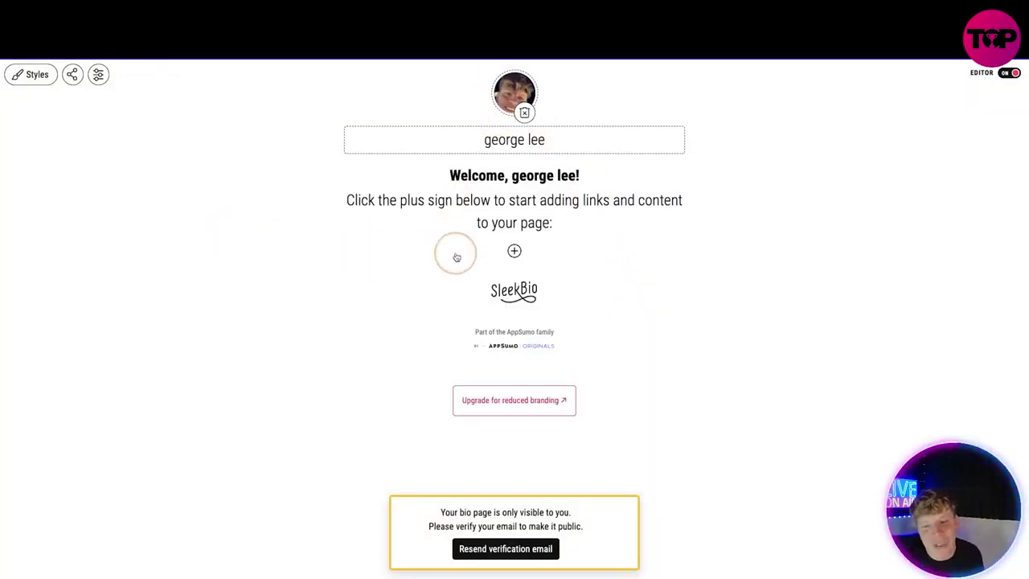
{"action": "left_click", "coordinate": [515, 252]}
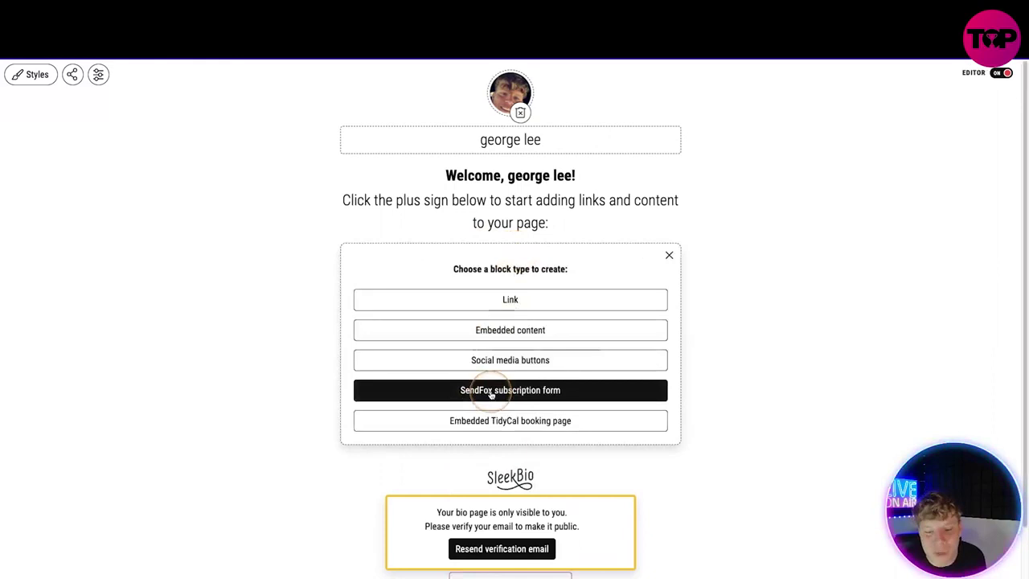
{"action": "left_click", "coordinate": [502, 360]}
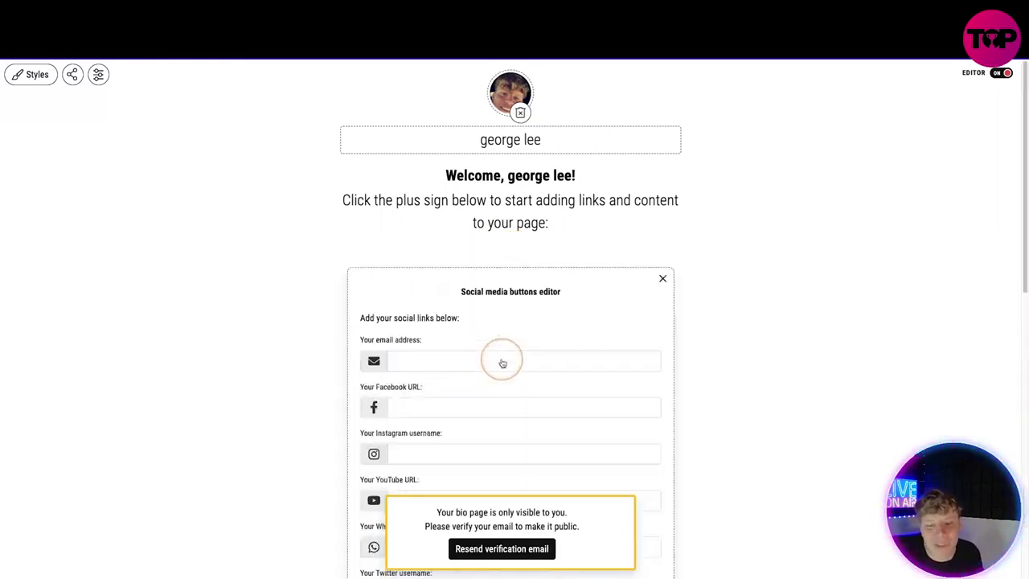
{"action": "scroll", "coordinate": [501, 362], "scroll_direction": "down", "scroll_amount": 3}
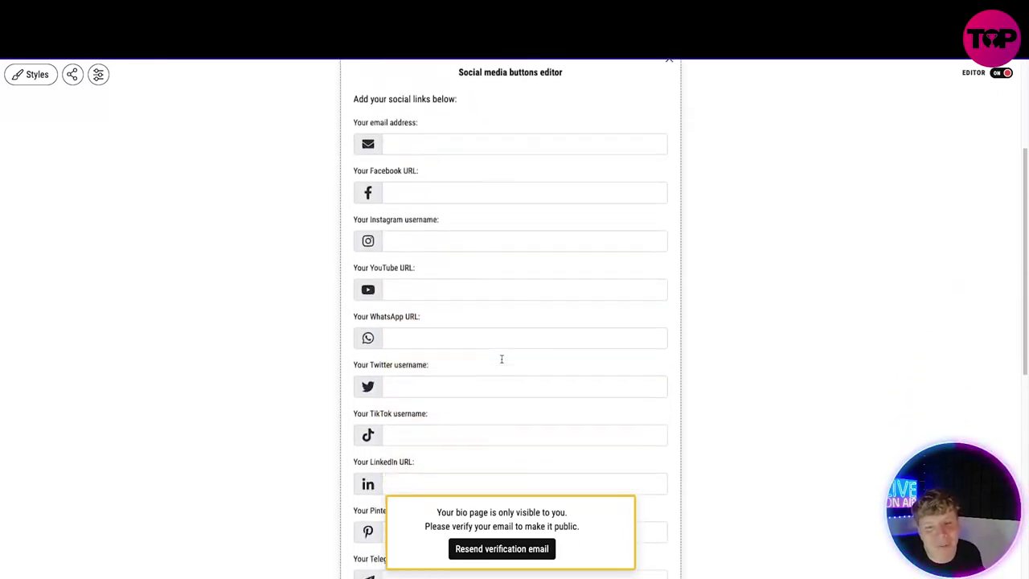
{"action": "scroll", "coordinate": [501, 360], "scroll_direction": "down", "scroll_amount": 4}
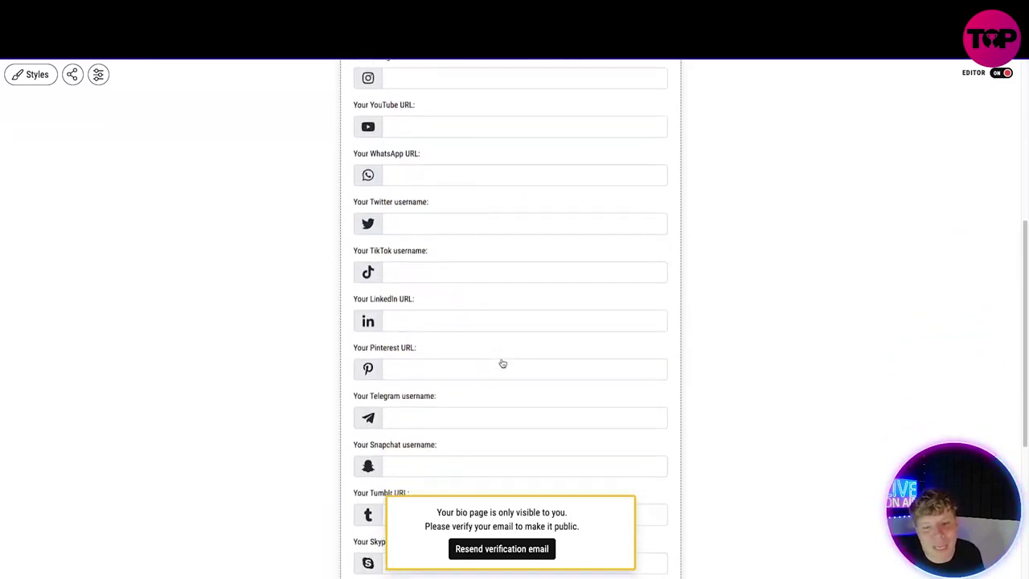
{"action": "scroll", "coordinate": [502, 362], "scroll_direction": "down", "scroll_amount": 2}
{"action": "scroll", "coordinate": [483, 338], "scroll_direction": "up", "scroll_amount": 5}
{"action": "left_click", "coordinate": [456, 318]}
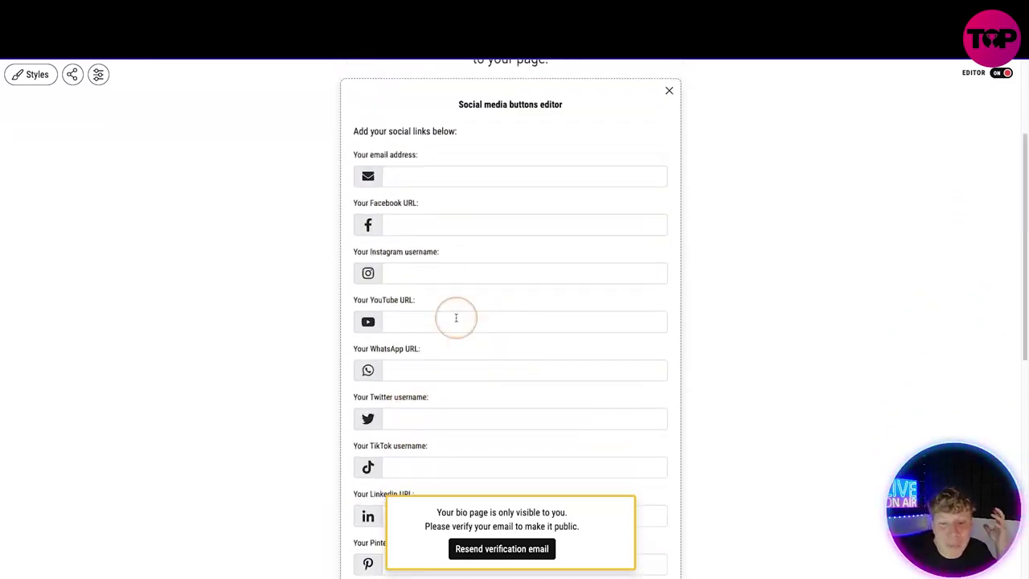
{"action": "type", "text": "https://youtu.be/FIf7ztwYI1E"}
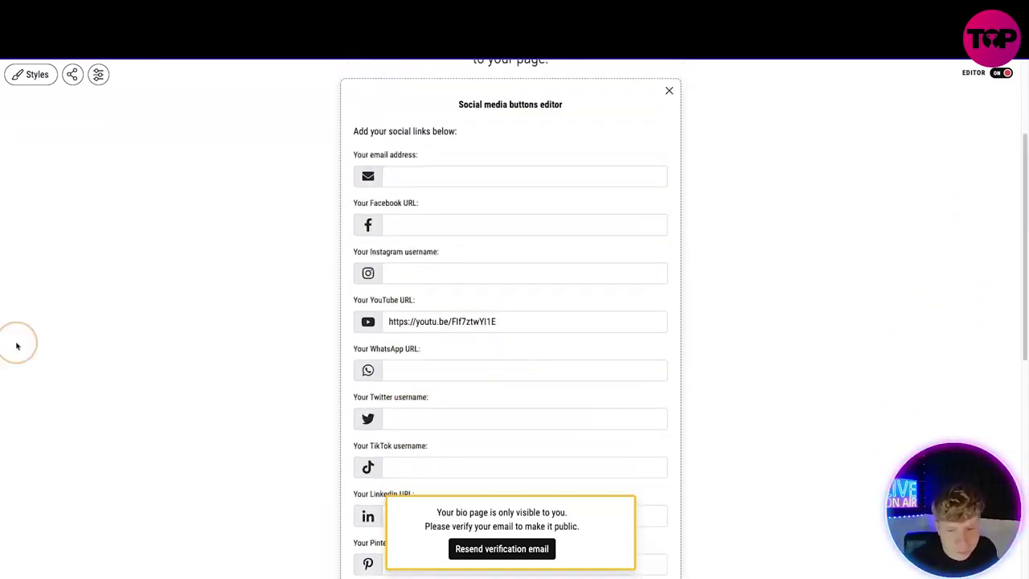
{"action": "scroll", "coordinate": [494, 321], "scroll_direction": "down", "scroll_amount": 6}
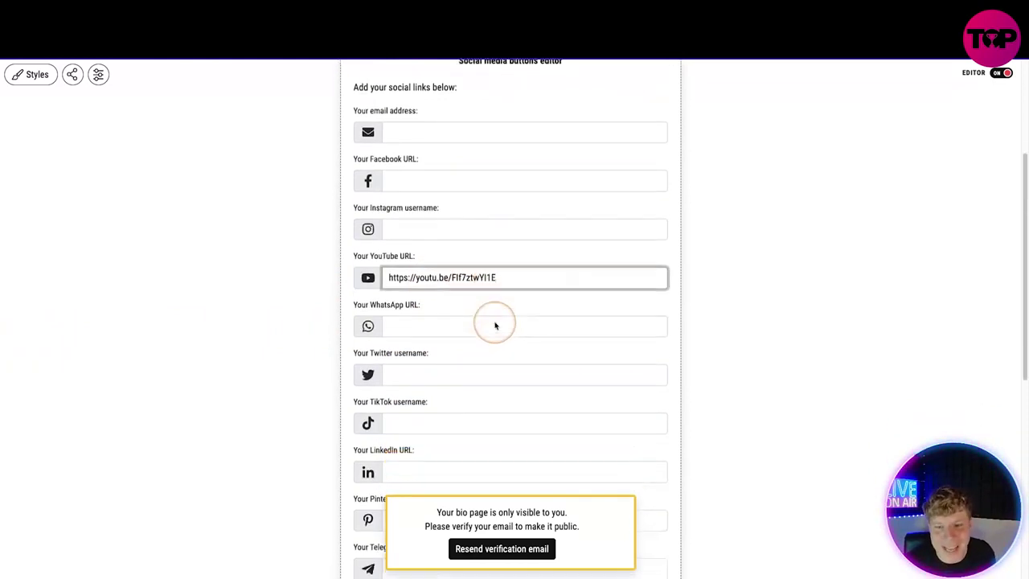
{"action": "left_click", "coordinate": [648, 358]}
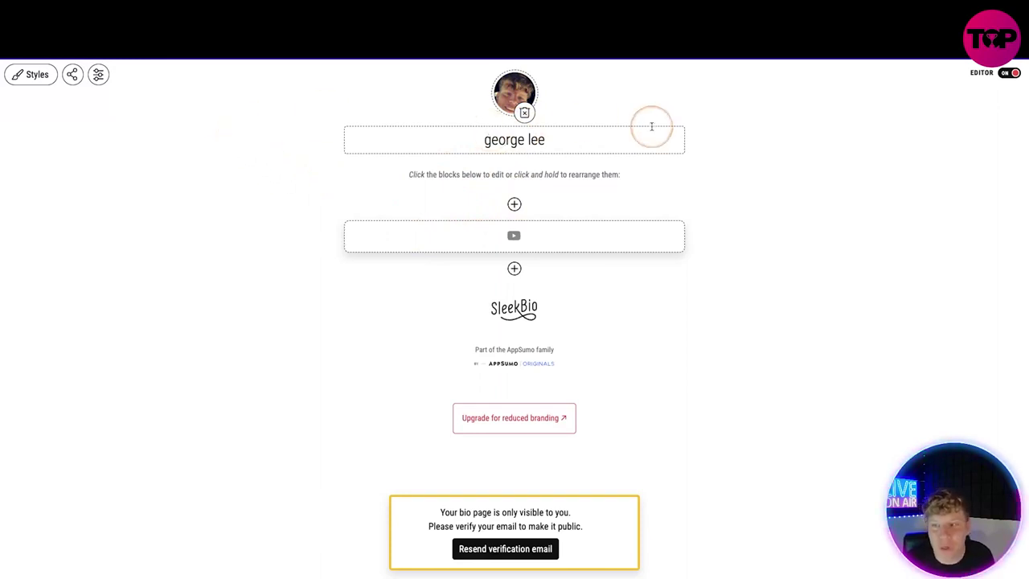
Step: Preview the bio page with the editor off, dismissing the sharing message, and return to editing mode
{"action": "left_click", "coordinate": [1008, 73]}
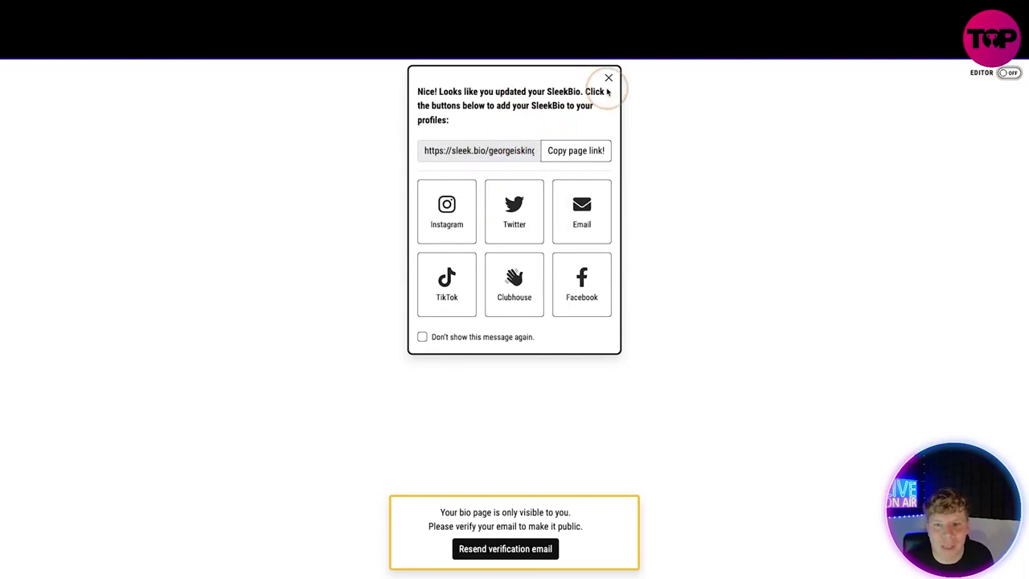
{"action": "left_click", "coordinate": [608, 79]}
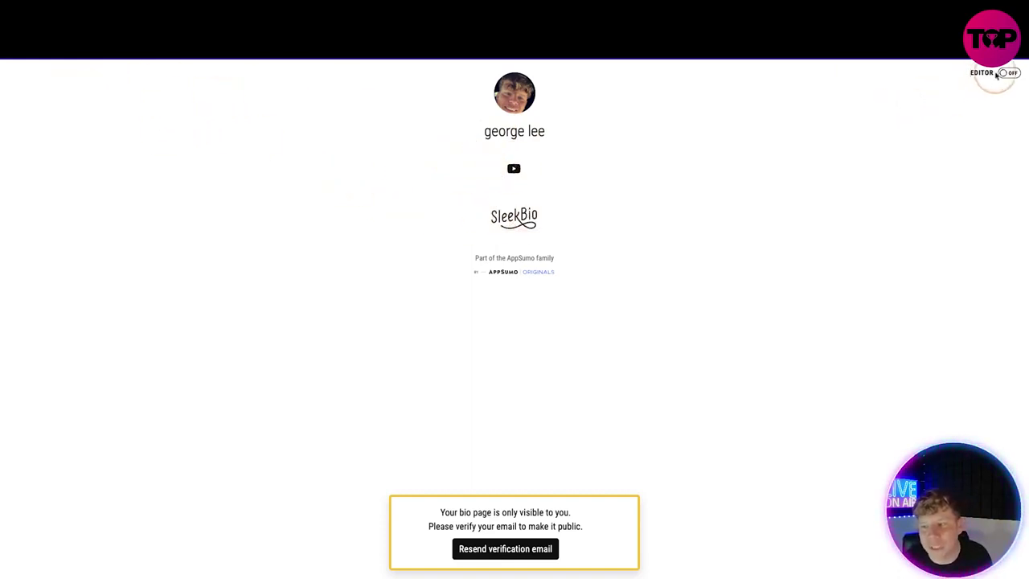
{"action": "left_click", "coordinate": [1006, 72]}
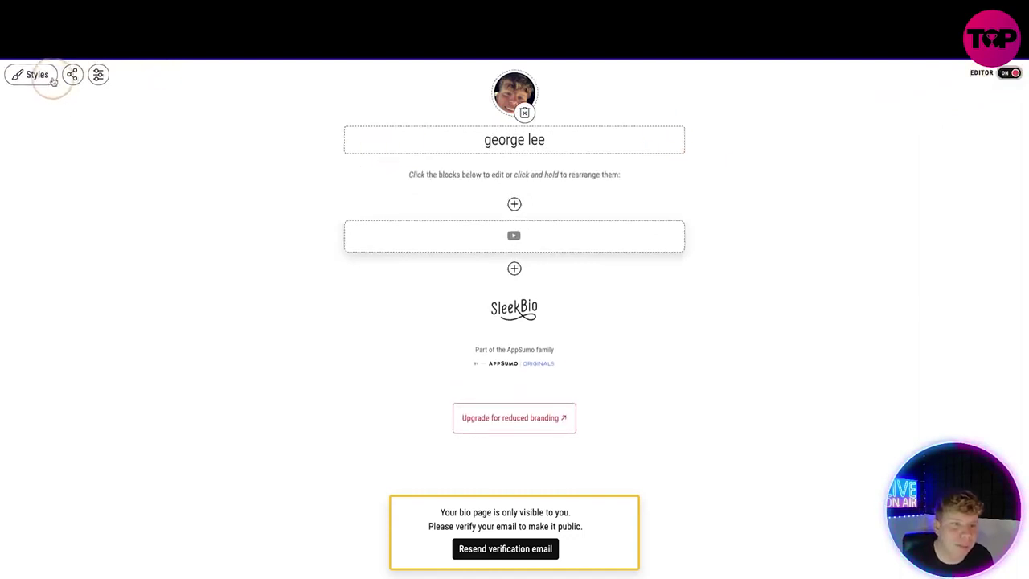
Step: Set the page title and social icons color to dark red in the page styles
{"action": "left_click", "coordinate": [37, 74]}
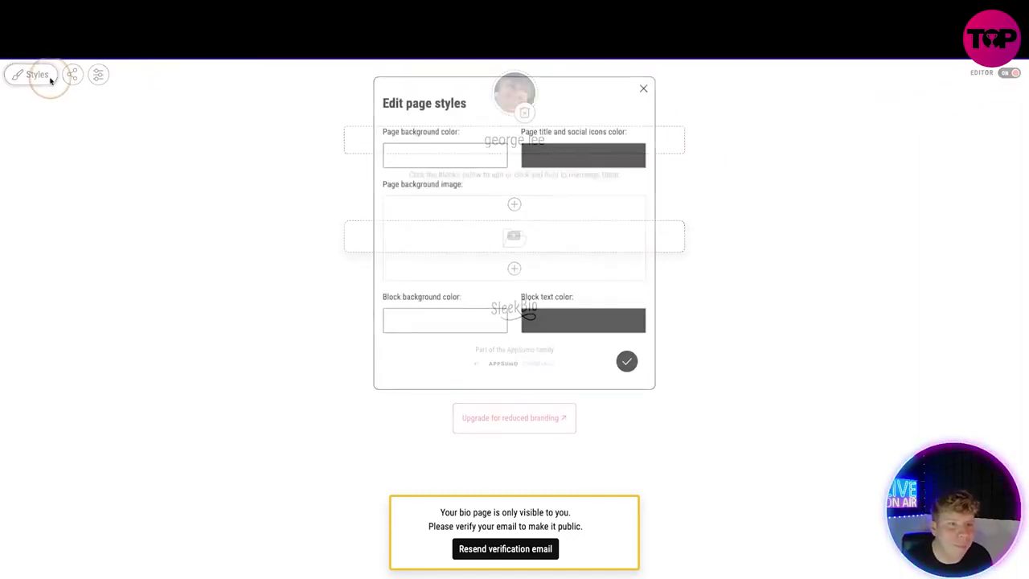
{"action": "left_click", "coordinate": [589, 163]}
{"action": "left_click", "coordinate": [627, 184]}
Step: Use the portrait JPG from the Desktop folder as the page background image and save the styles
{"action": "left_click", "coordinate": [444, 237]}
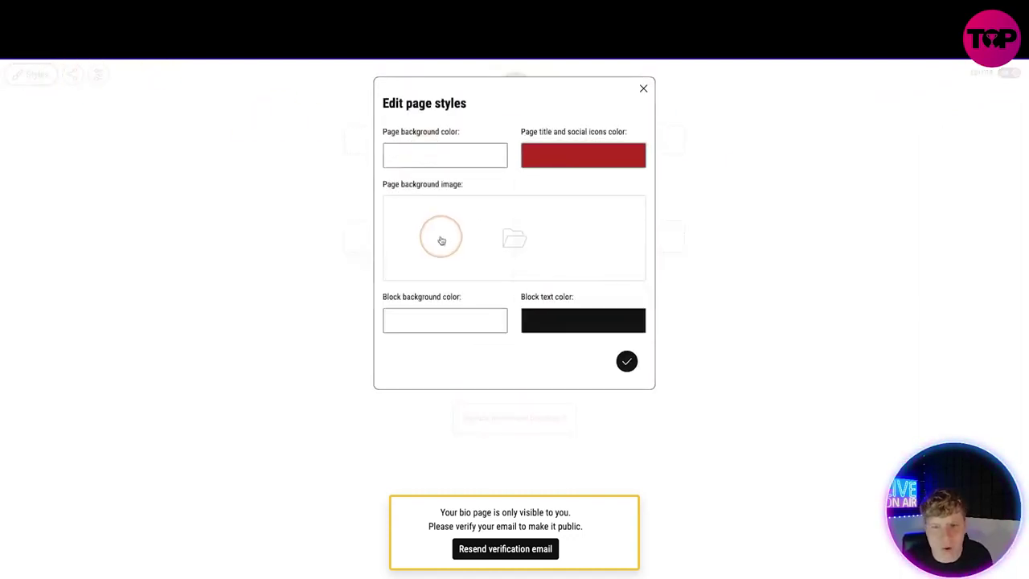
{"action": "left_click", "coordinate": [492, 241]}
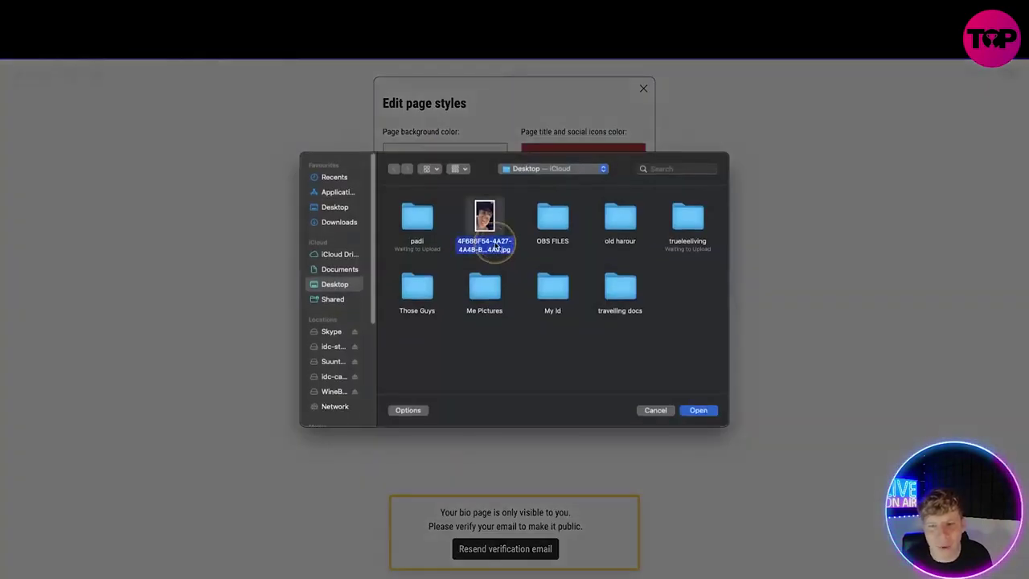
{"action": "left_click", "coordinate": [696, 410]}
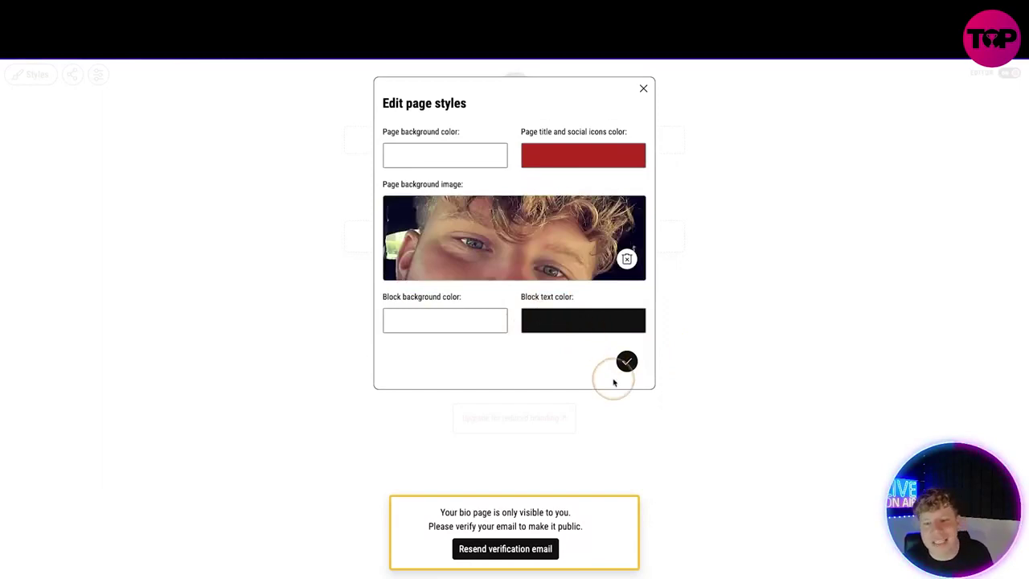
{"action": "left_click", "coordinate": [626, 360]}
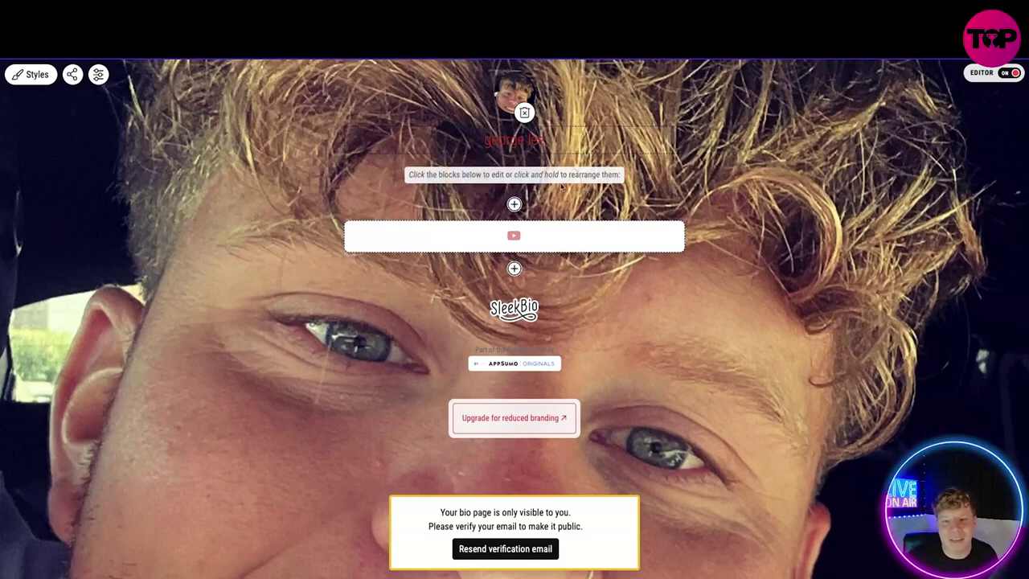
Step: Try to move the YouTube block down the page and select the last word of the page title
{"action": "left_click_drag", "start_coordinate": [511, 228], "coordinate": [516, 262]}
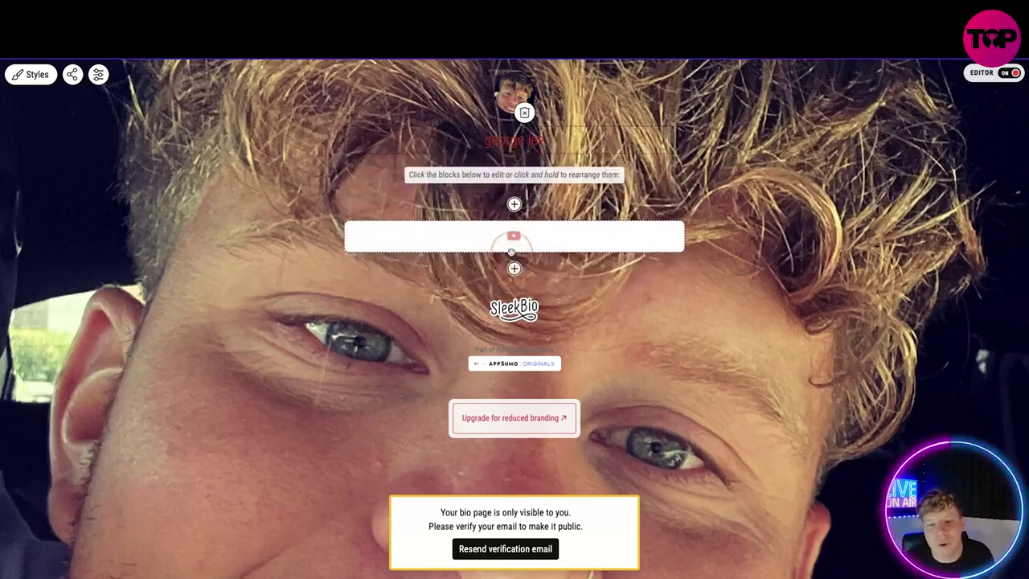
{"action": "double_click", "coordinate": [520, 142]}
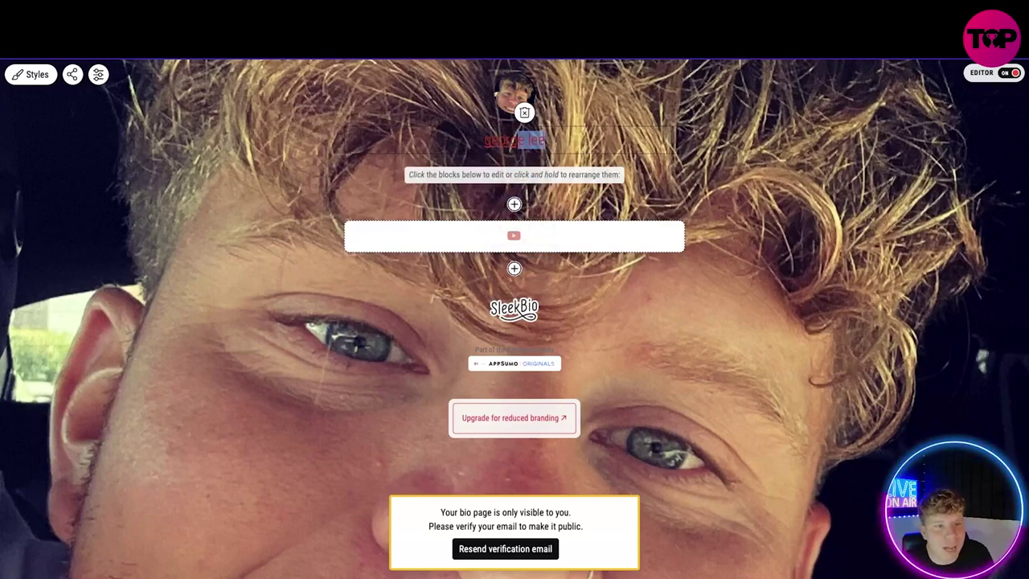
Step: Look at the page sharing checklist, close it, and review the page's view and click metrics on the dashboard
{"action": "left_click", "coordinate": [72, 75]}
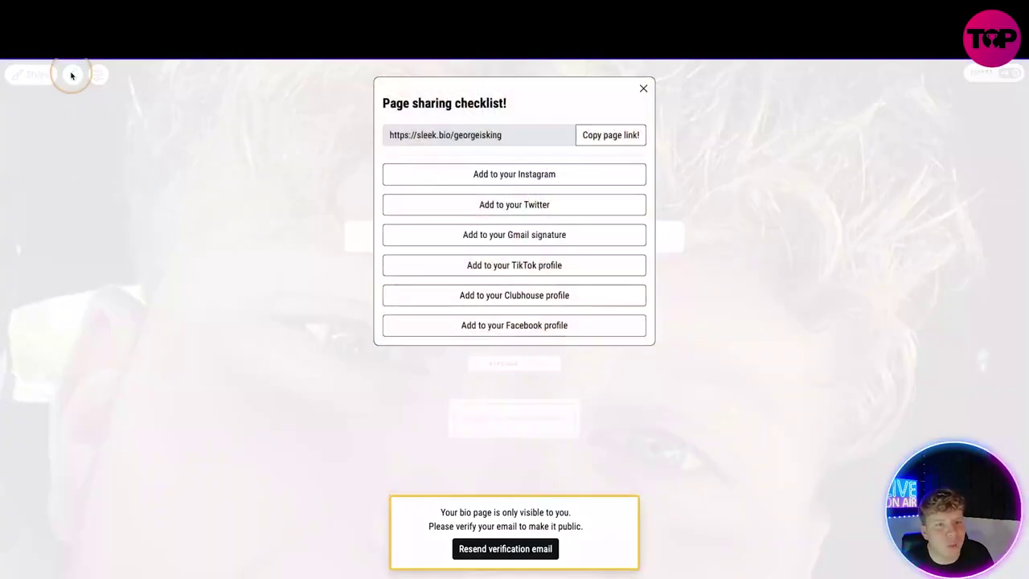
{"action": "left_click", "coordinate": [644, 89]}
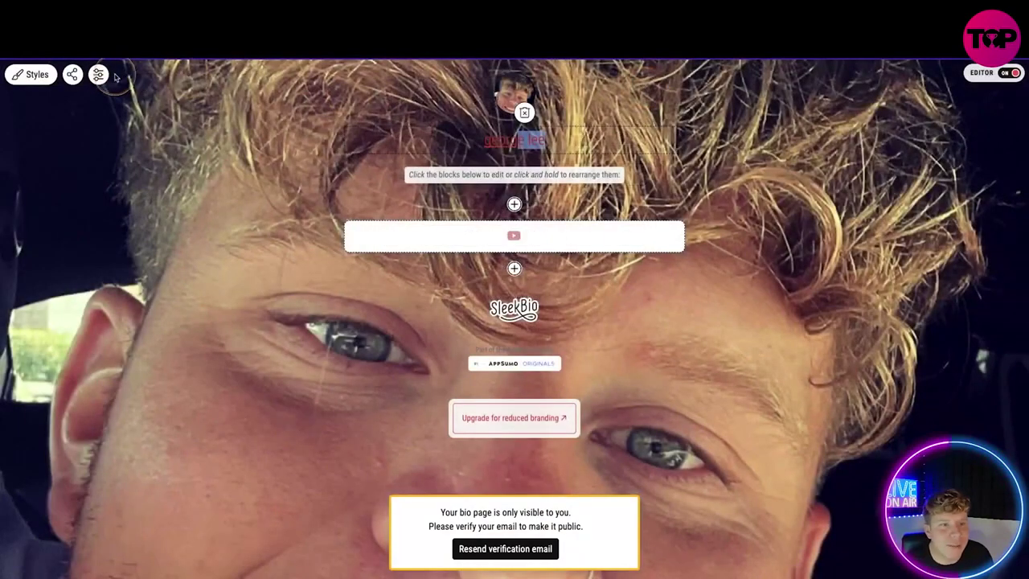
{"action": "left_click", "coordinate": [98, 75]}
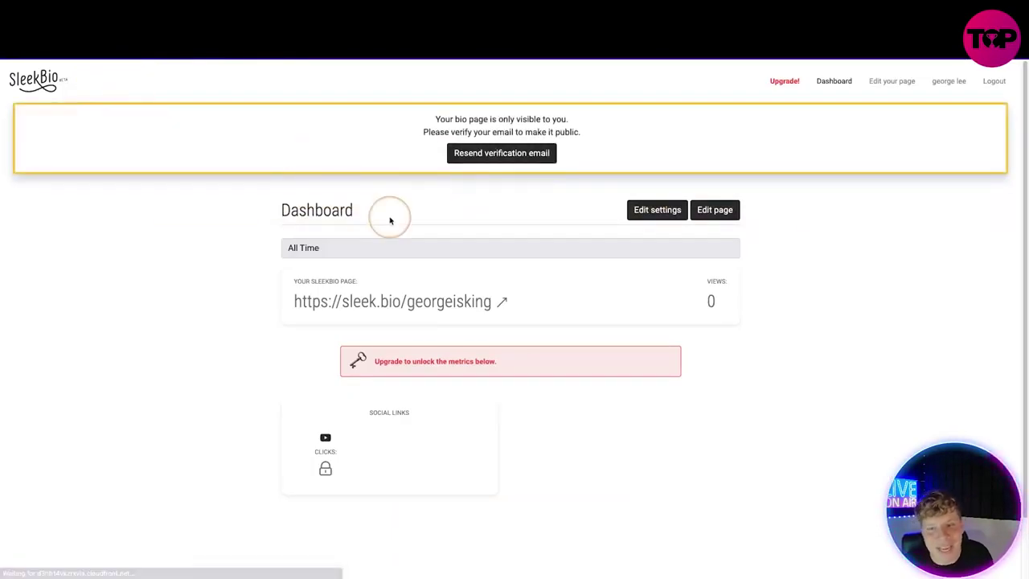
{"action": "scroll", "coordinate": [459, 243], "scroll_direction": "down", "scroll_amount": 1}
{"action": "scroll", "coordinate": [459, 242], "scroll_direction": "up", "scroll_amount": 1}
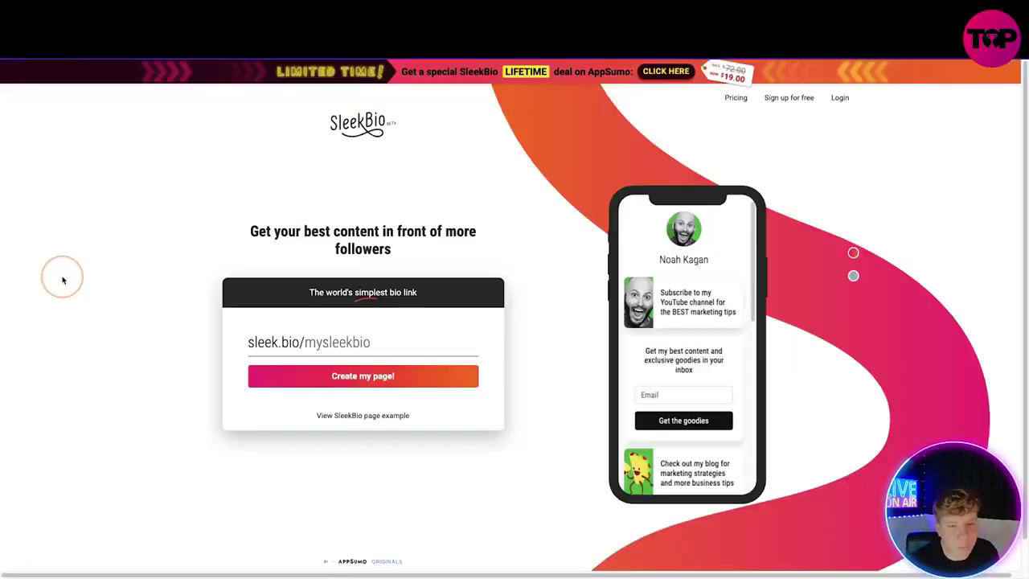
{"action": "scroll", "coordinate": [211, 310], "scroll_direction": "down", "scroll_amount": 1}
{"action": "scroll", "coordinate": [212, 310], "scroll_direction": "up", "scroll_amount": 1}
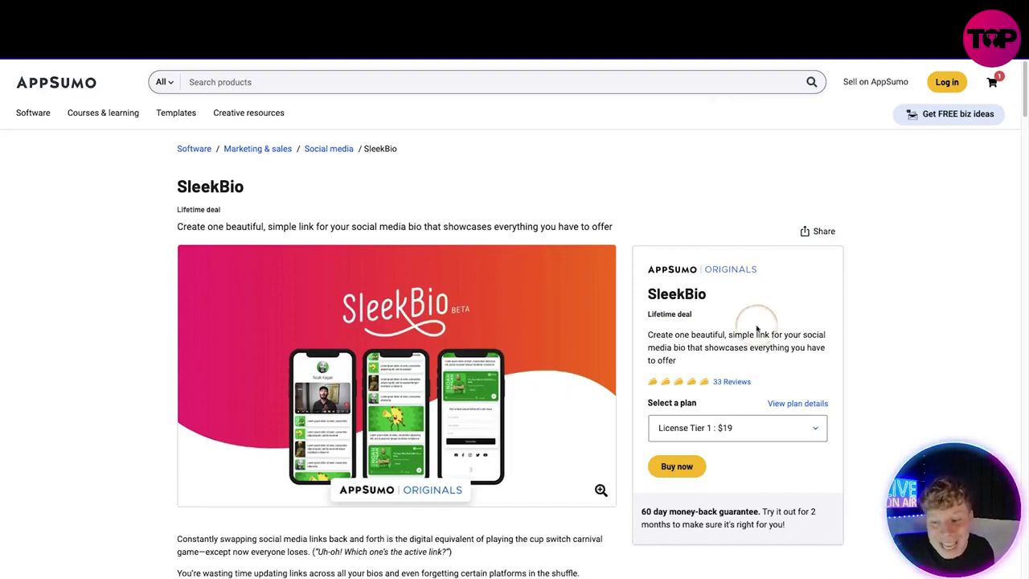
Step: Examine the plan details of the SleekBio lifetime deal, including its terms, included features and three license tiers
{"action": "left_click", "coordinate": [773, 403]}
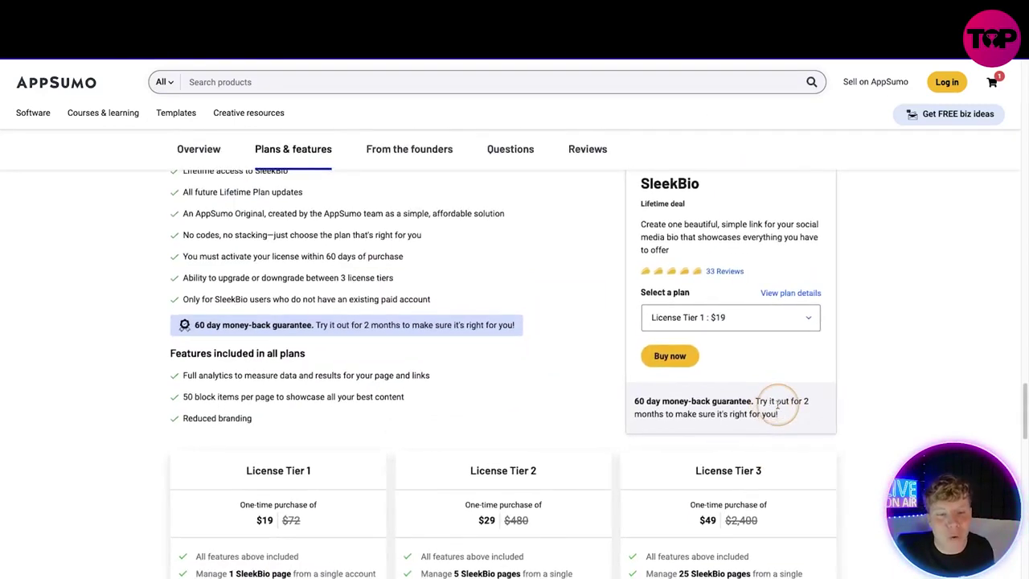
{"action": "scroll", "coordinate": [767, 449], "scroll_direction": "up", "scroll_amount": 1}
{"action": "right_click", "coordinate": [767, 449]}
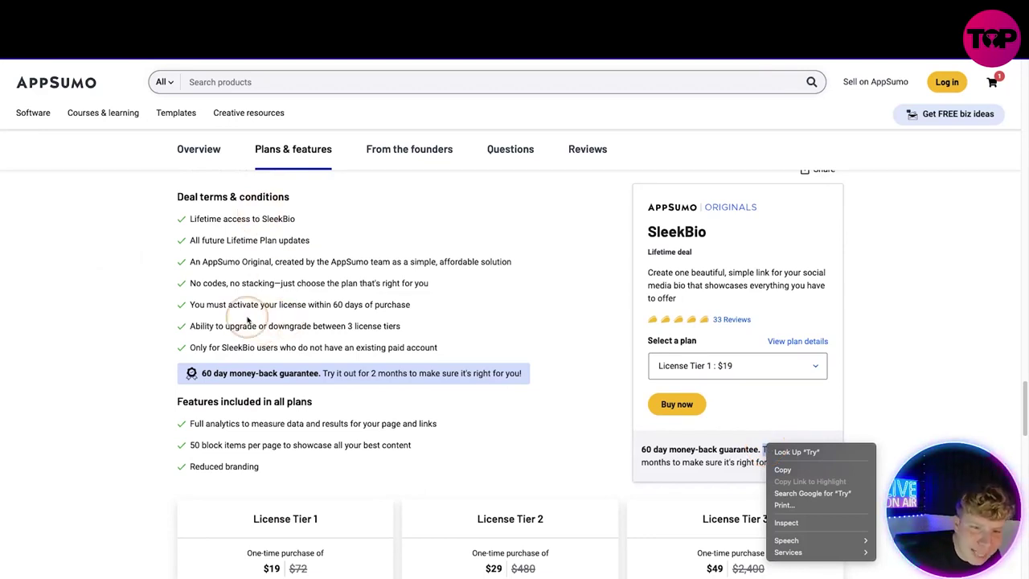
{"action": "left_click", "coordinate": [128, 323]}
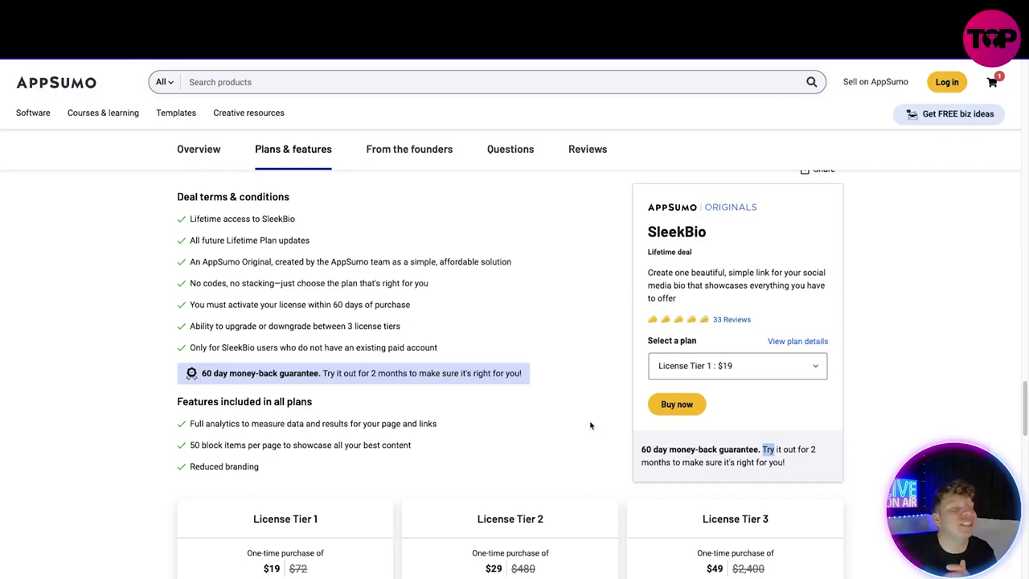
{"action": "scroll", "coordinate": [590, 425], "scroll_direction": "down", "scroll_amount": 5}
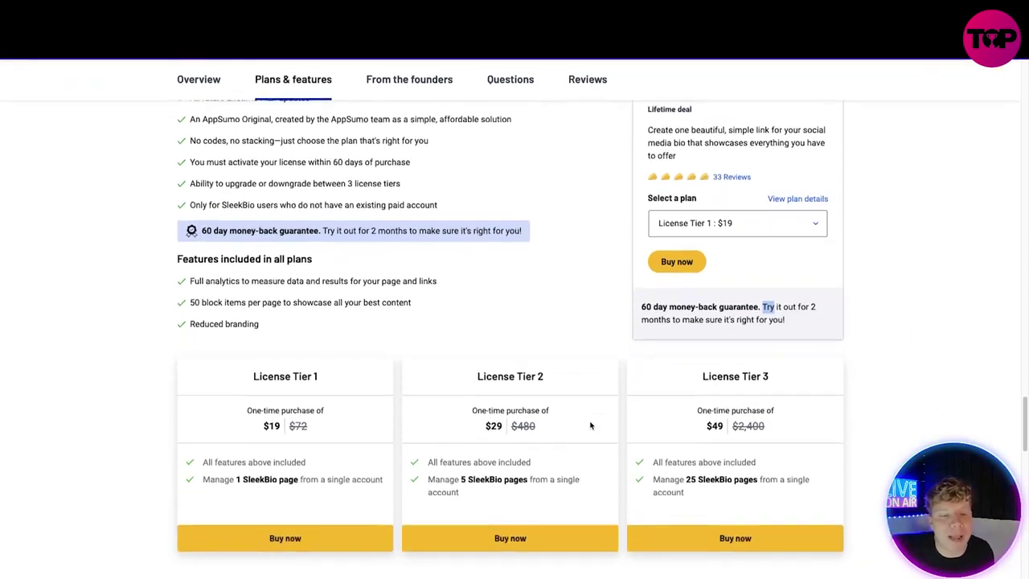
{"action": "left_click", "coordinate": [144, 215]}
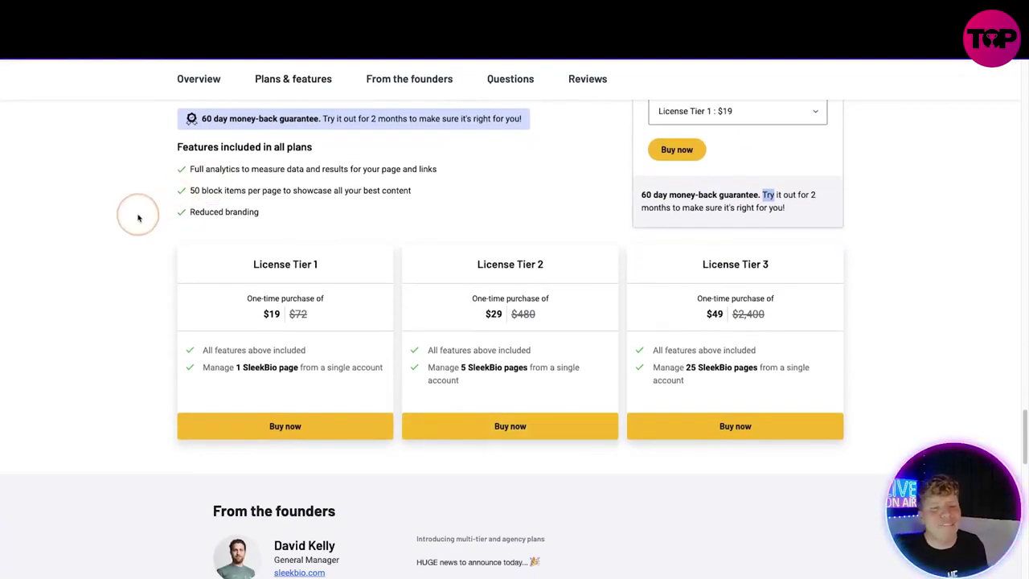